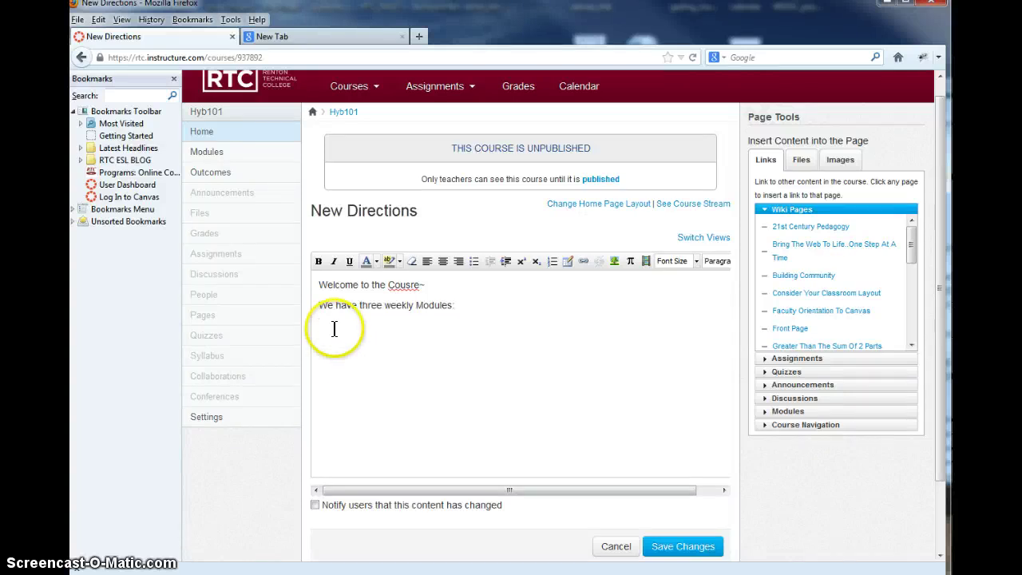
- Below the modules sentence, set up a new table with 3 columns and 2 rows
{"action": "left_click", "coordinate": [334, 329]}
{"action": "left_click", "coordinate": [568, 261]}
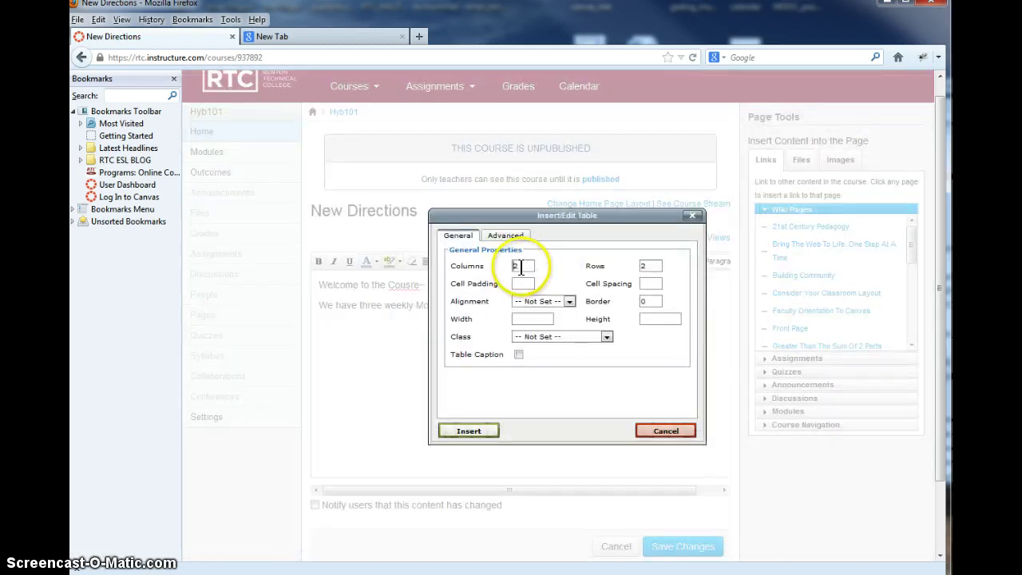
{"action": "left_click_drag", "start_coordinate": [520, 268], "coordinate": [500, 268]}
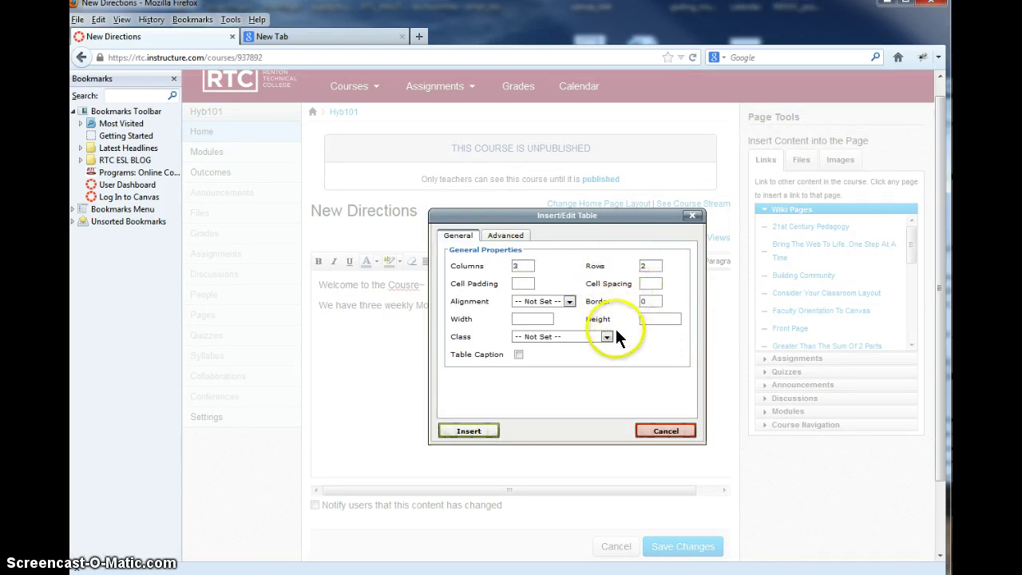
- Insert the 3-column table and fill its top row with Week One, Week Two and Week Three
{"action": "left_click", "coordinate": [476, 430]}
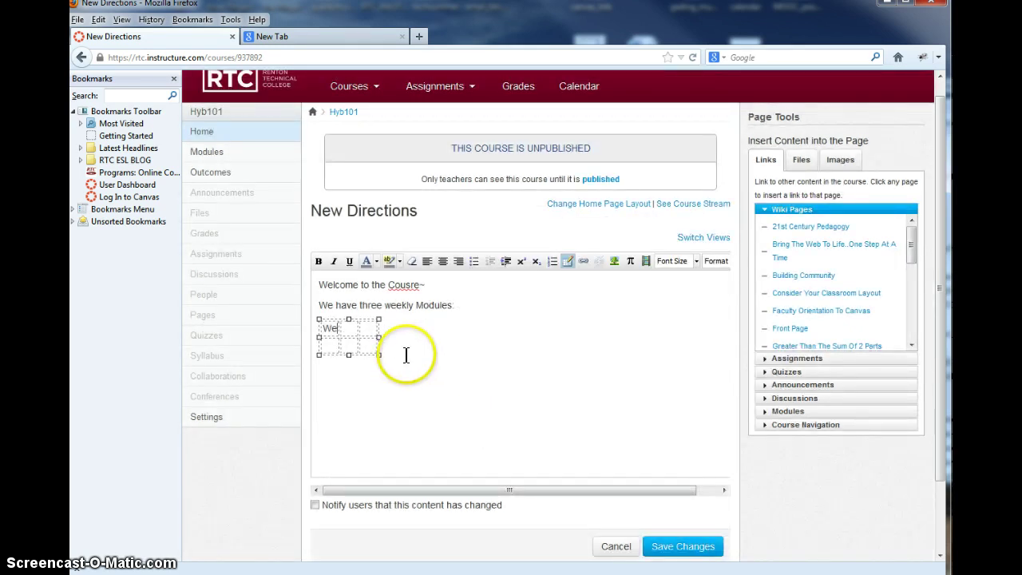
{"action": "type", "text": "Week One"}
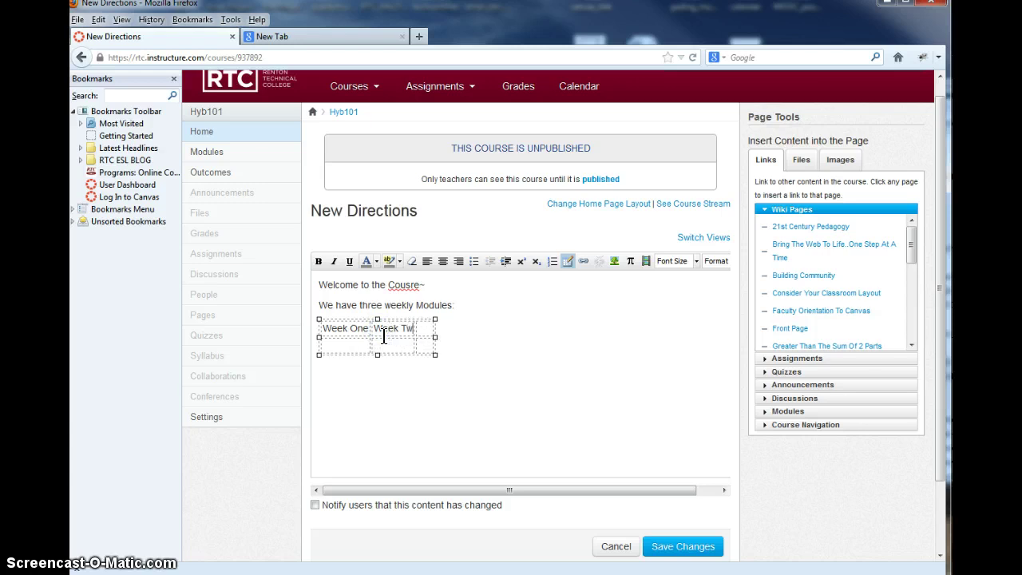
{"action": "left_click", "coordinate": [432, 327]}
{"action": "left_click", "coordinate": [351, 359]}
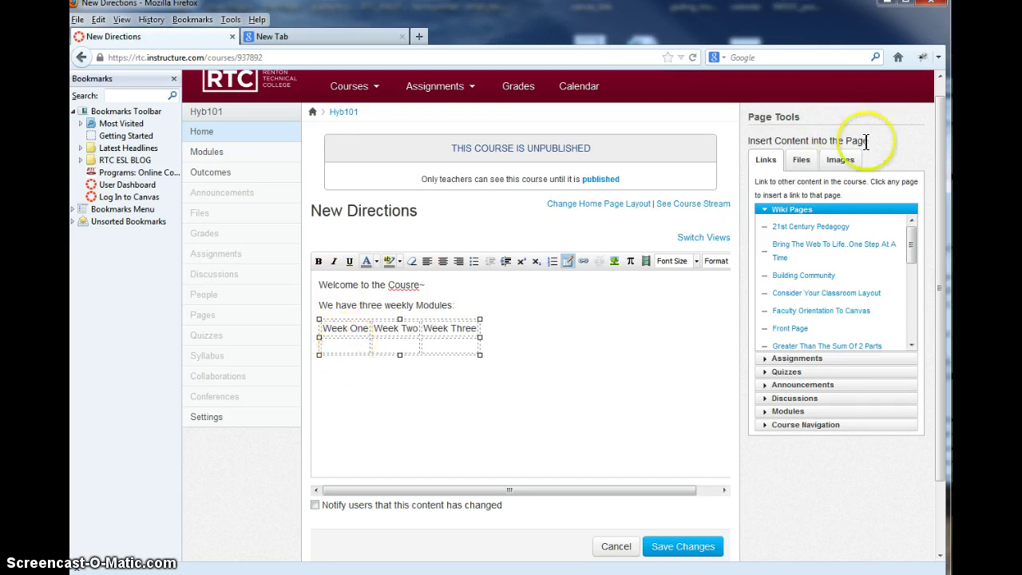
- Insert the one-finger.jpg course image into the cell below Week One
{"action": "left_click", "coordinate": [845, 159]}
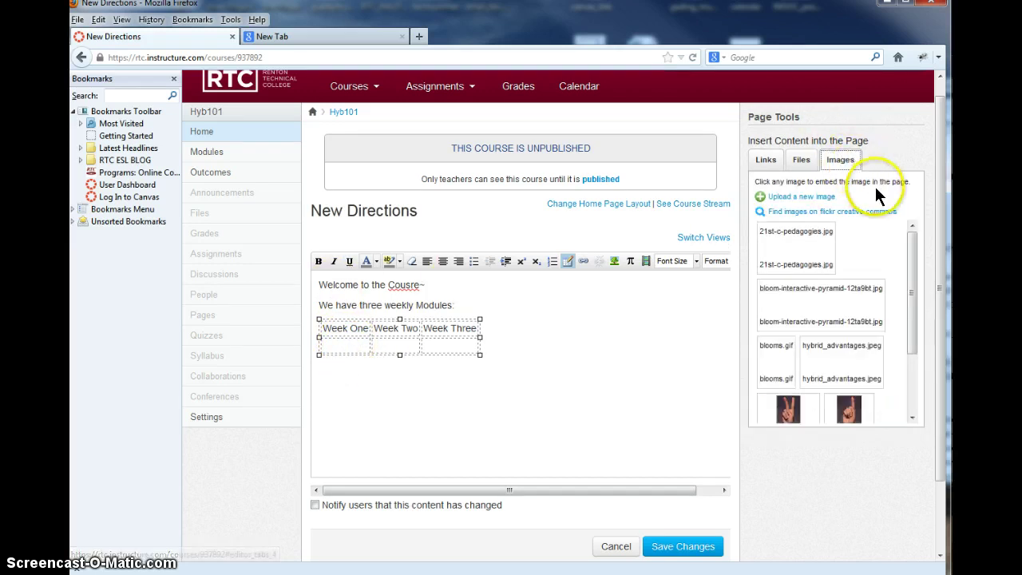
{"action": "left_click", "coordinate": [910, 271]}
{"action": "left_click_drag", "start_coordinate": [909, 271], "coordinate": [908, 312]}
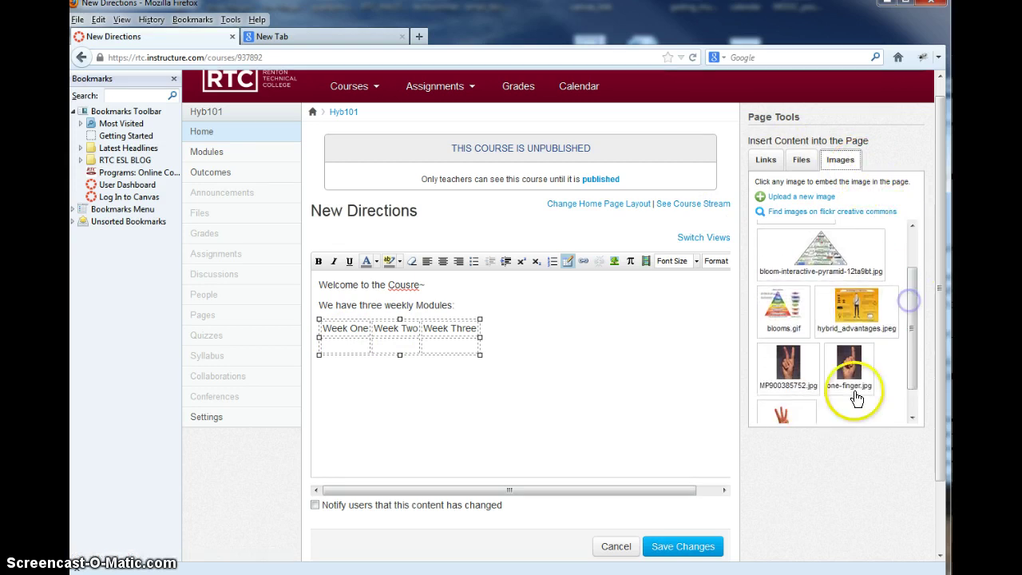
{"action": "left_click", "coordinate": [853, 363]}
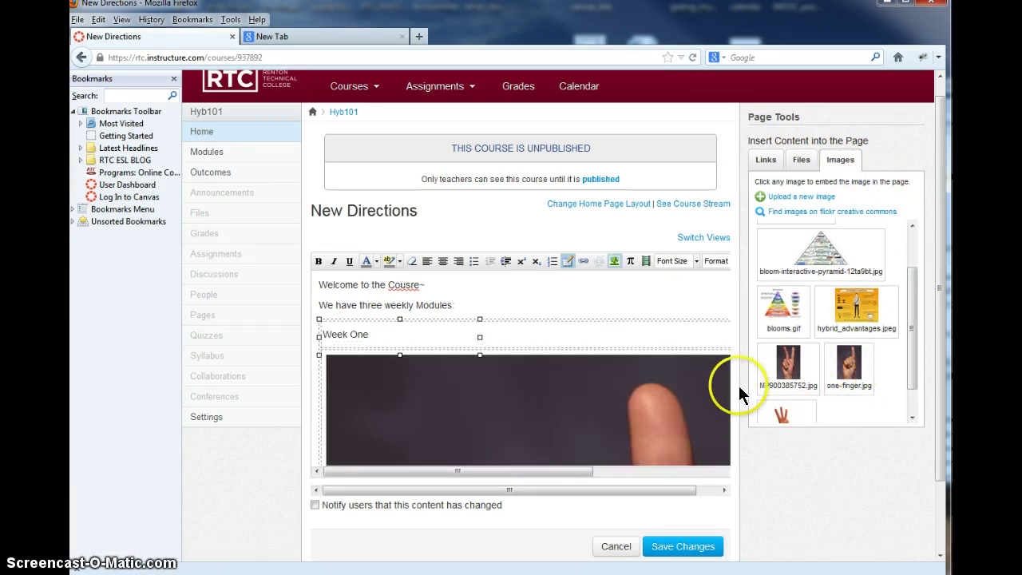
- Shrink the one-finger picture to fit the cell, then select all the table content
{"action": "left_click", "coordinate": [443, 378]}
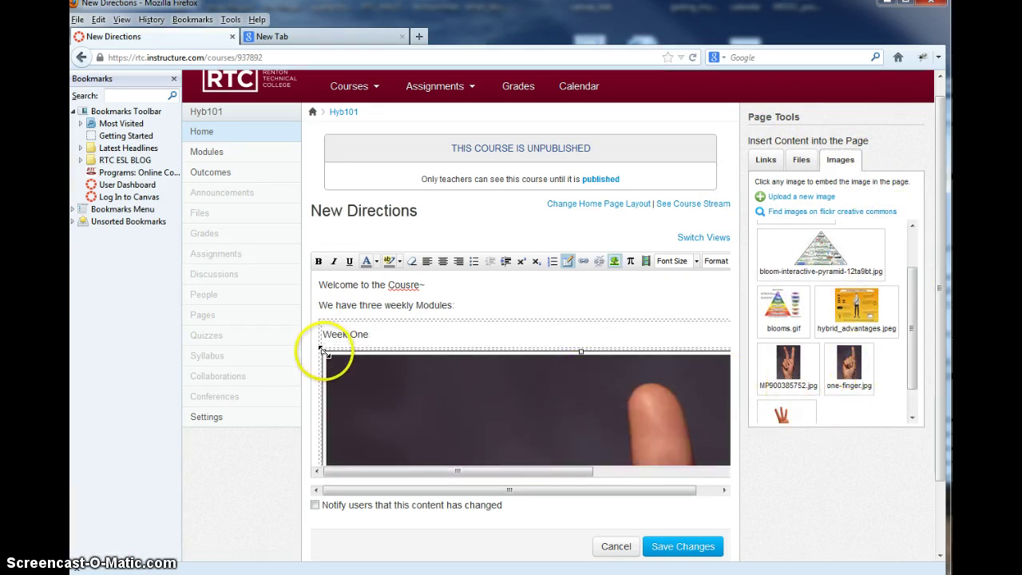
{"action": "left_click_drag", "start_coordinate": [324, 352], "coordinate": [566, 456]}
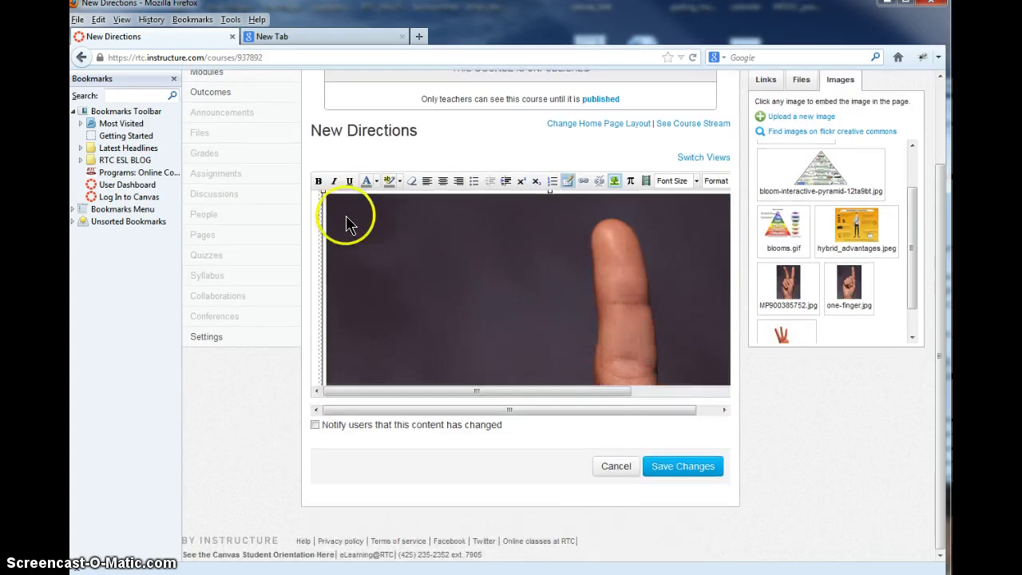
{"action": "left_click_drag", "start_coordinate": [324, 191], "coordinate": [479, 343]}
{"action": "left_click_drag", "start_coordinate": [323, 192], "coordinate": [482, 356]}
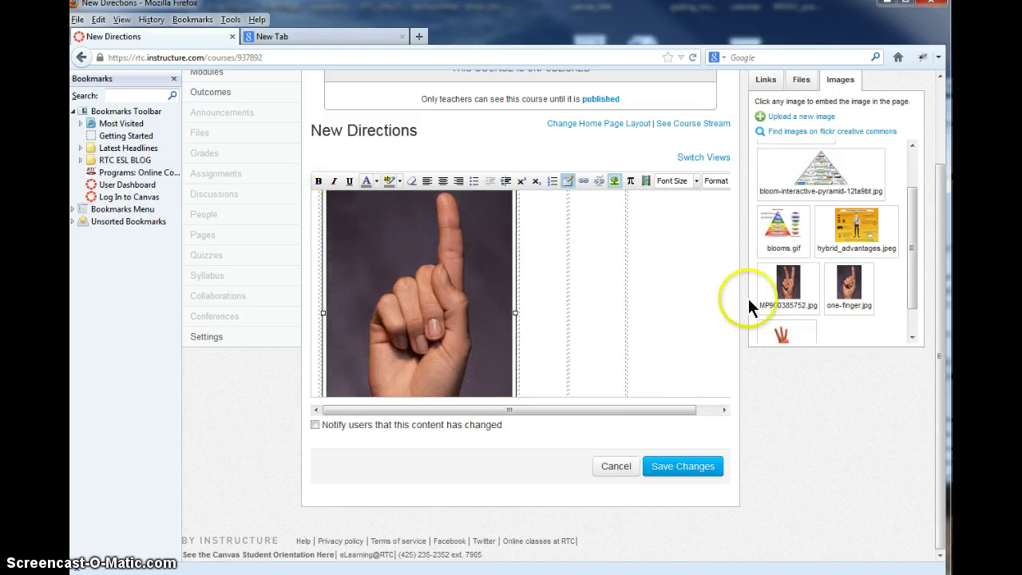
{"action": "scroll", "coordinate": [938, 232], "scroll_direction": "up", "scroll_amount": 2}
{"action": "left_click", "coordinate": [511, 360]}
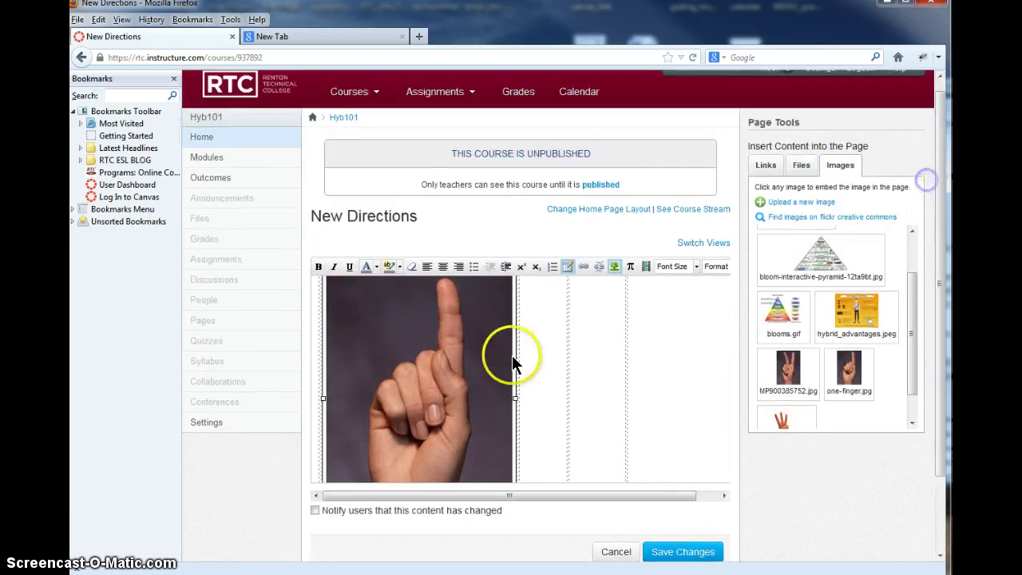
{"action": "key", "text": "ctrl+a"}
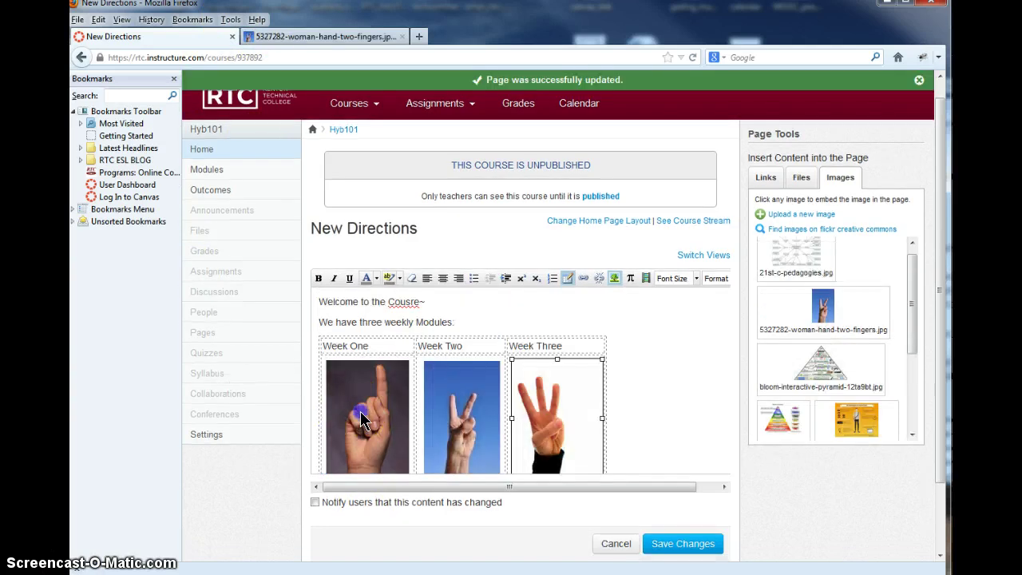
{"action": "left_click", "coordinate": [364, 411]}
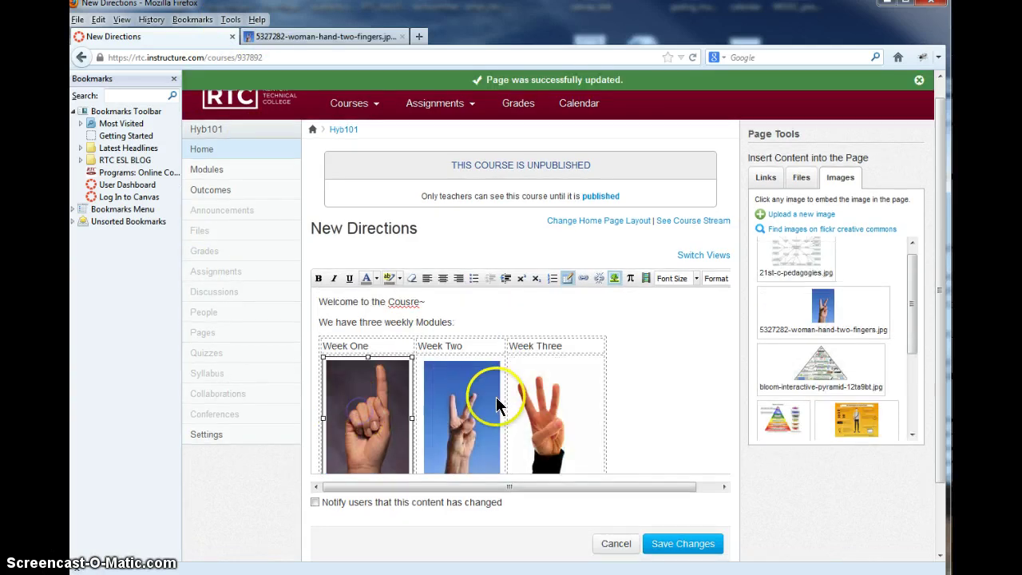
{"action": "left_click", "coordinate": [479, 403]}
{"action": "left_click", "coordinate": [543, 399]}
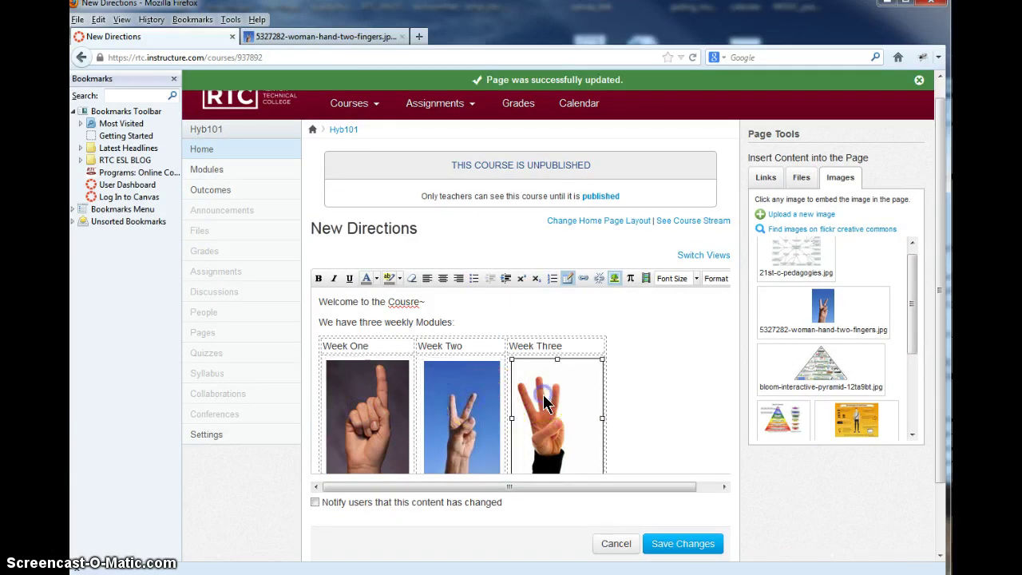
{"action": "left_click", "coordinate": [469, 405]}
{"action": "left_click", "coordinate": [370, 393]}
{"action": "left_click", "coordinate": [679, 550]}
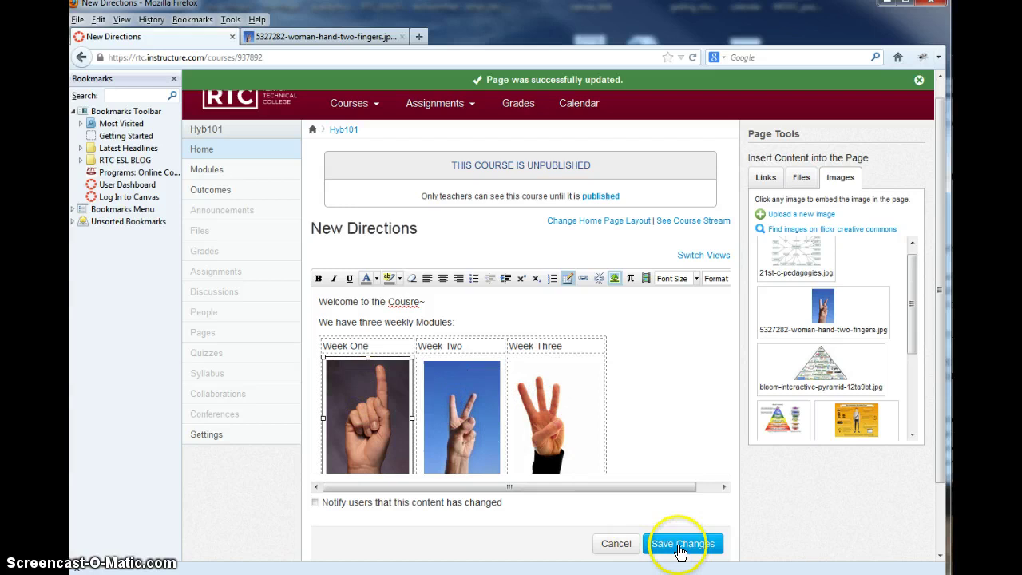
{"action": "left_click", "coordinate": [550, 447]}
{"action": "left_click", "coordinate": [427, 393]}
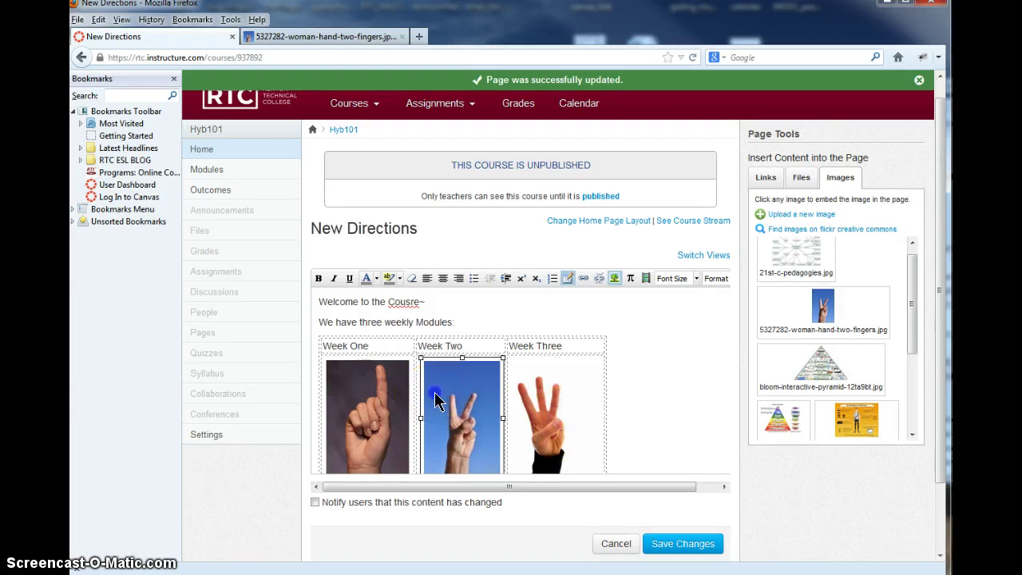
{"action": "left_click", "coordinate": [357, 385]}
{"action": "left_click", "coordinate": [455, 399]}
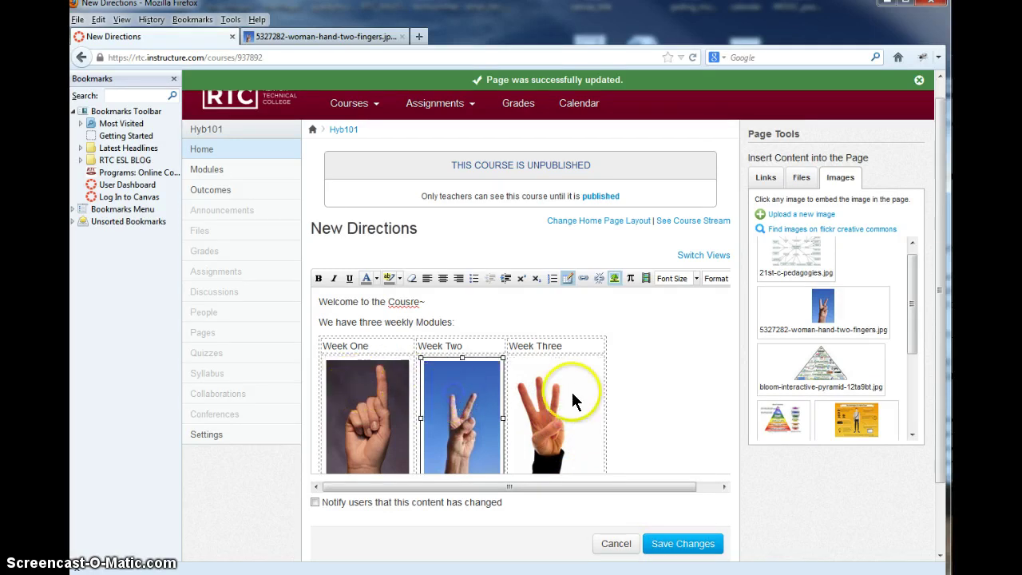
{"action": "left_click", "coordinate": [570, 388]}
{"action": "left_click", "coordinate": [573, 347]}
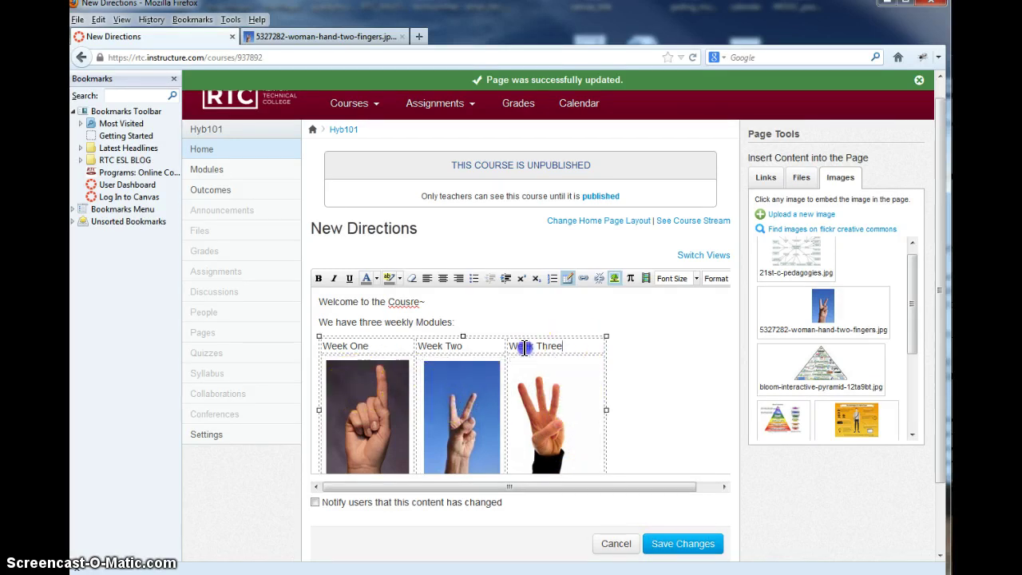
- Bold and centre the Week Three heading, then do the same for Week One and Week Two
{"action": "left_click", "coordinate": [318, 279]}
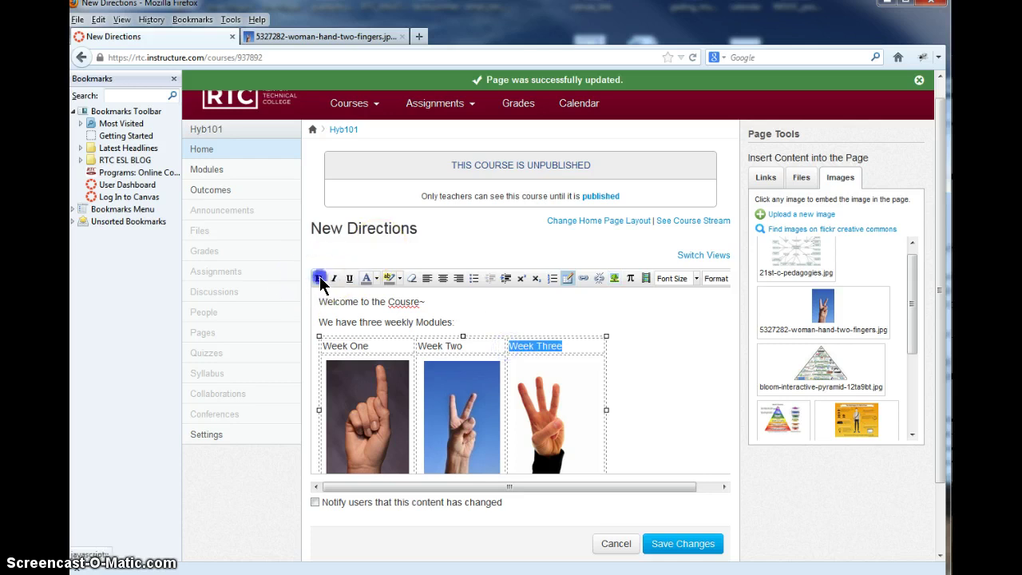
{"action": "left_click", "coordinate": [443, 279]}
{"action": "left_click_drag", "start_coordinate": [455, 349], "coordinate": [399, 345]}
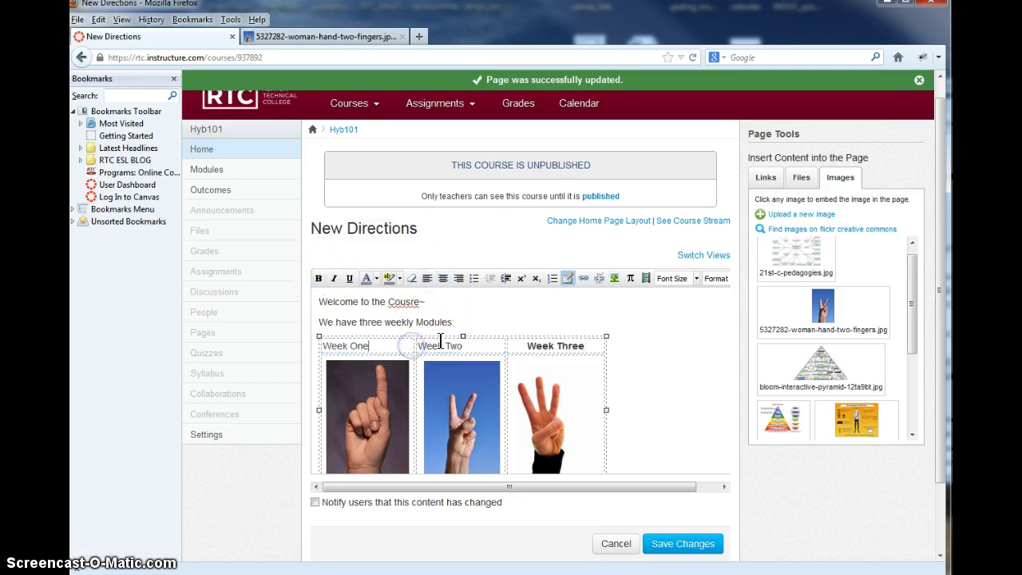
{"action": "left_click", "coordinate": [465, 345]}
{"action": "left_click_drag", "start_coordinate": [466, 345], "coordinate": [399, 345]}
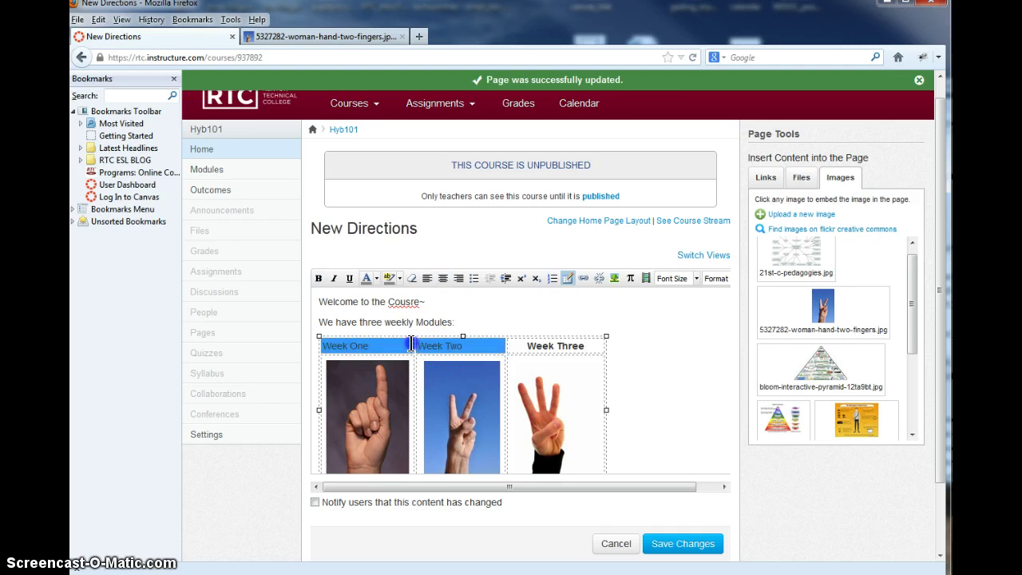
{"action": "left_click", "coordinate": [318, 278]}
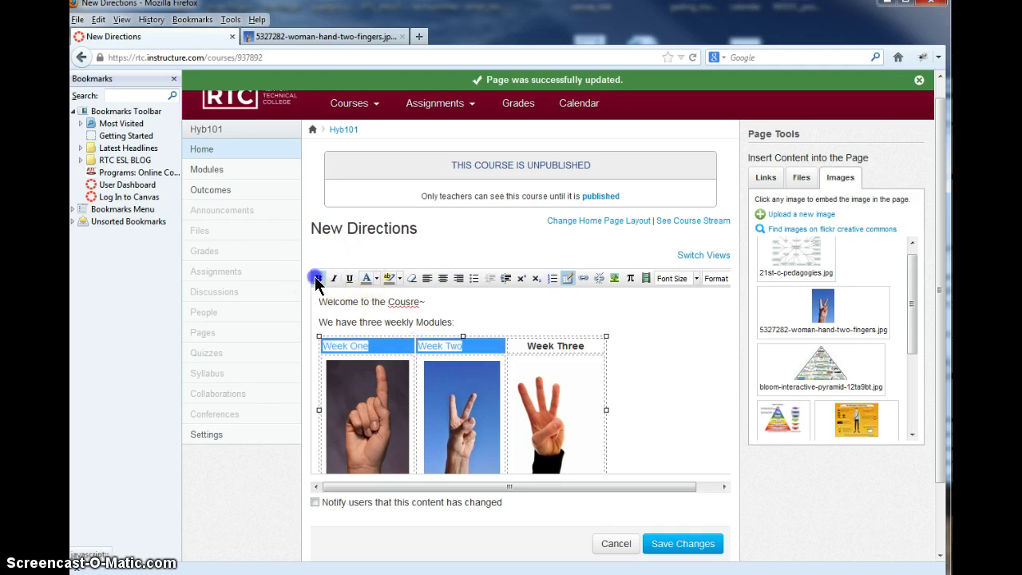
{"action": "left_click", "coordinate": [443, 279]}
{"action": "left_click", "coordinate": [456, 345]}
{"action": "left_click", "coordinate": [479, 391]}
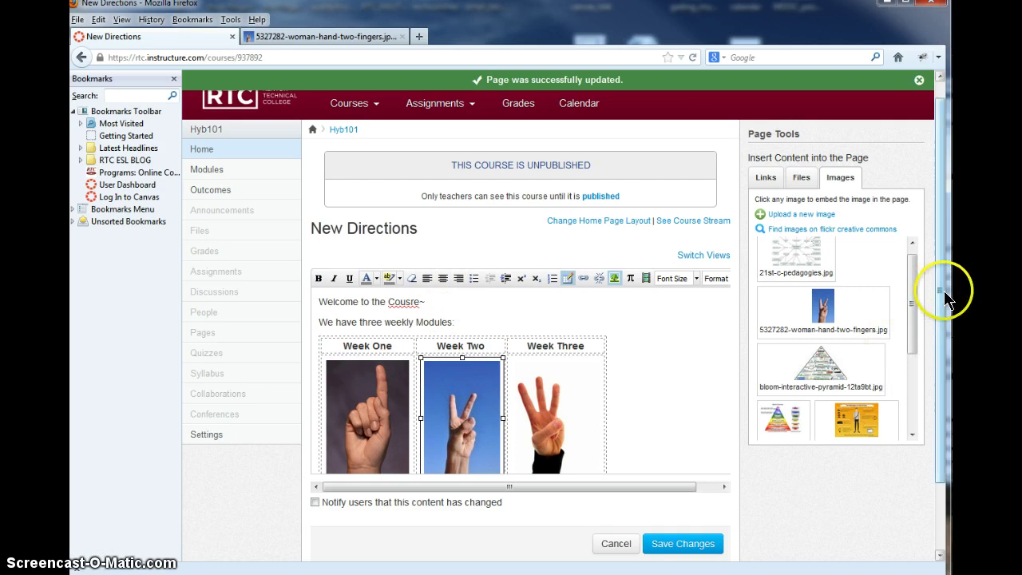
{"action": "left_click_drag", "start_coordinate": [941, 297], "coordinate": [942, 333]}
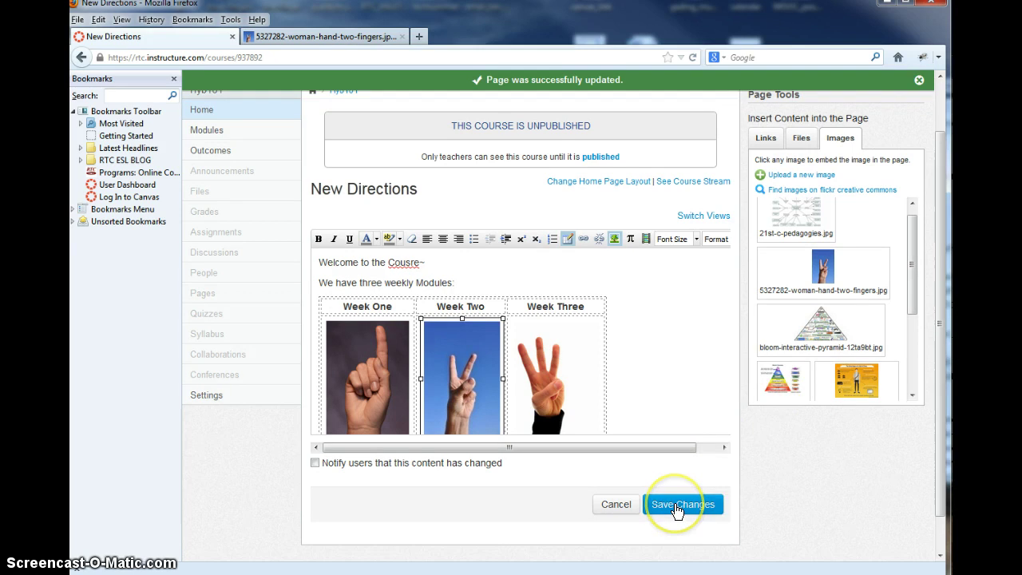
- Save the page and select the Week One heading text
{"action": "left_click", "coordinate": [677, 507]}
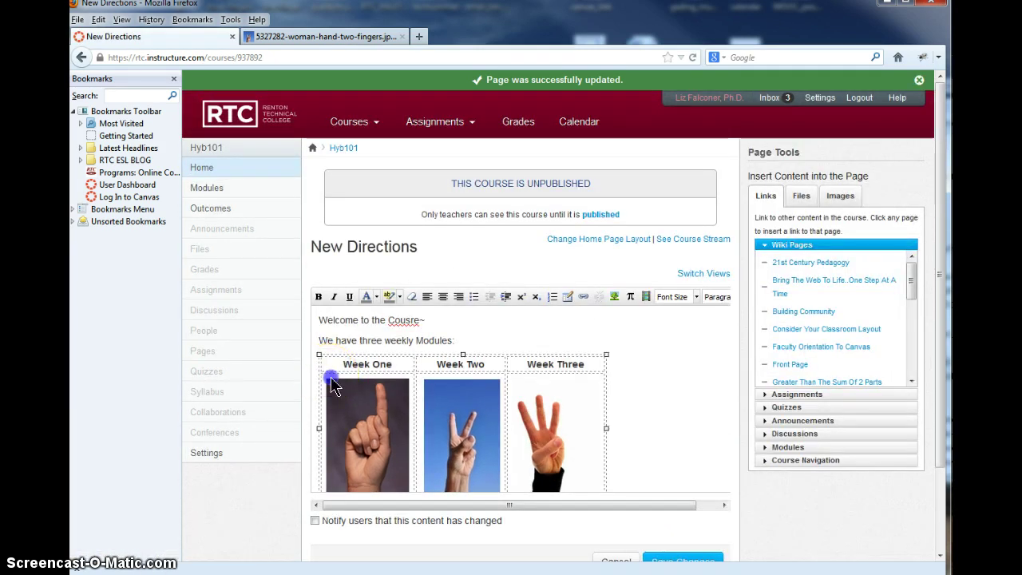
{"action": "left_click", "coordinate": [381, 453]}
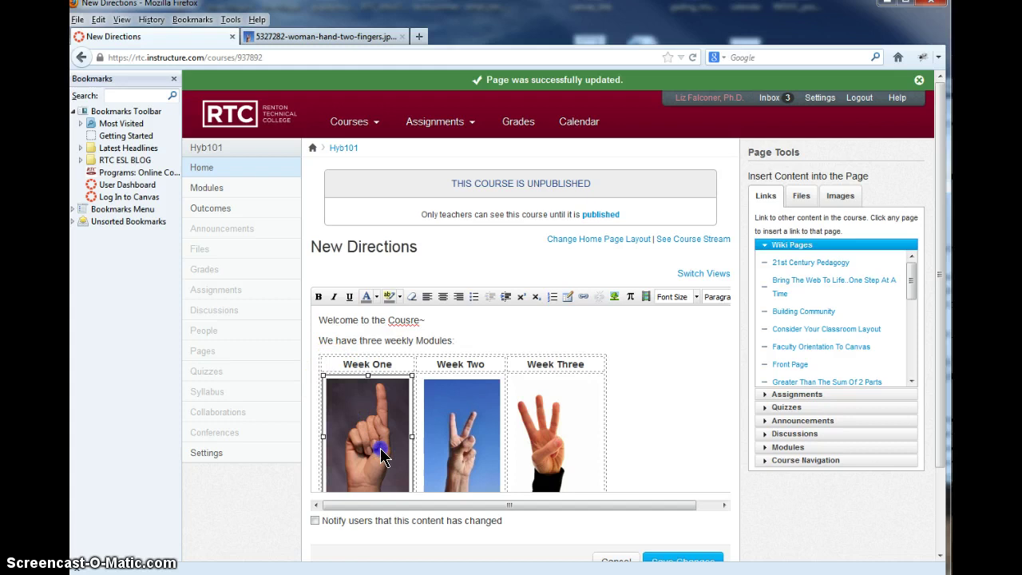
{"action": "left_click_drag", "start_coordinate": [331, 369], "coordinate": [354, 423]}
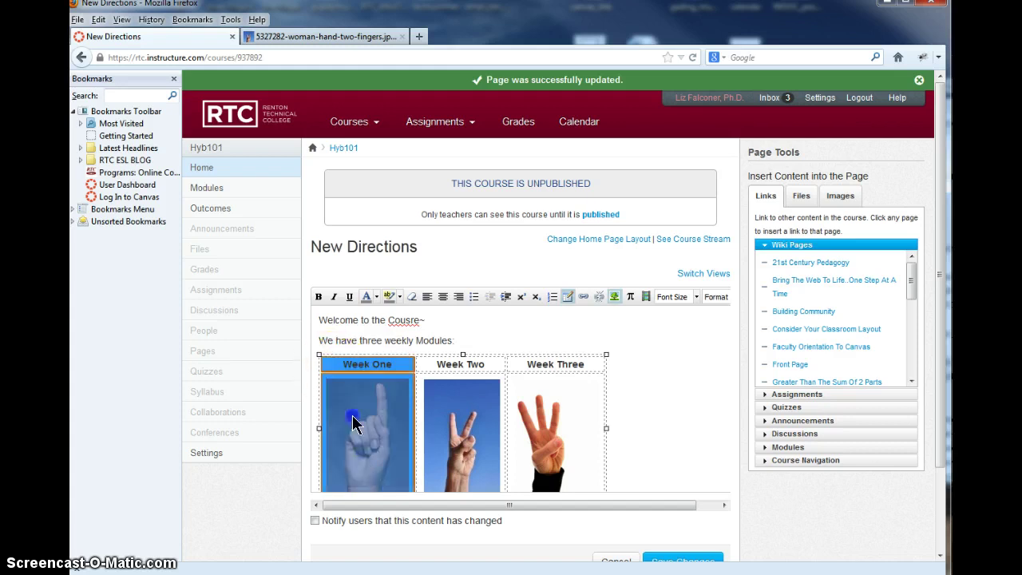
{"action": "left_click", "coordinate": [362, 461]}
{"action": "left_click", "coordinate": [447, 364]}
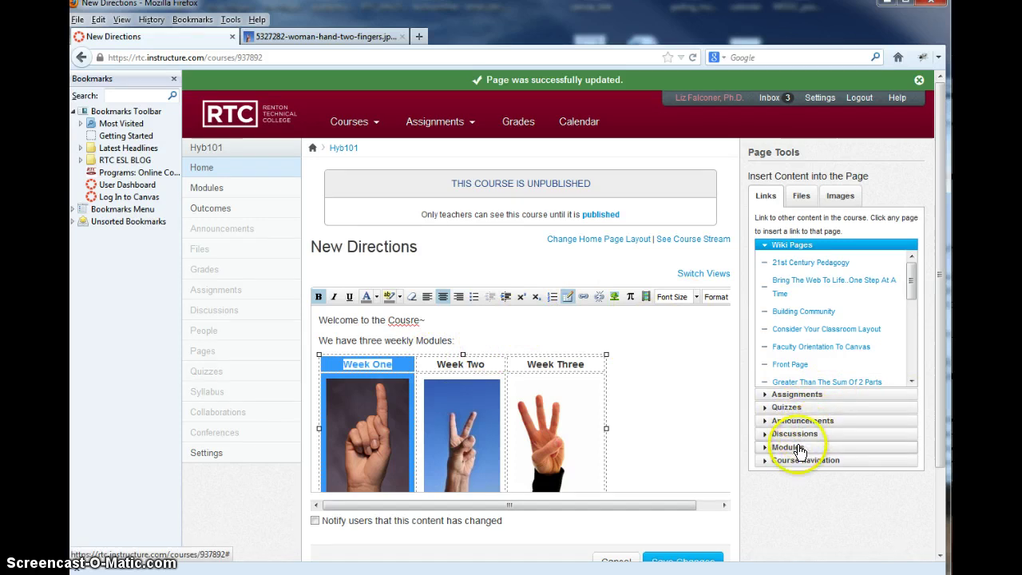
- Link the Week One heading to the Week One: Your Hybrid Format module
{"action": "left_click", "coordinate": [798, 448]}
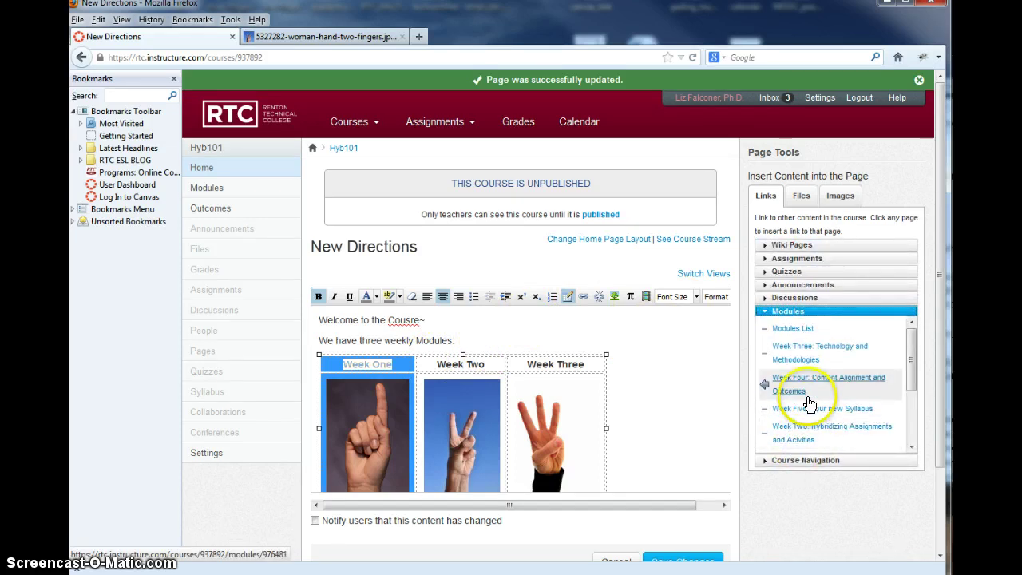
{"action": "left_click", "coordinate": [911, 343]}
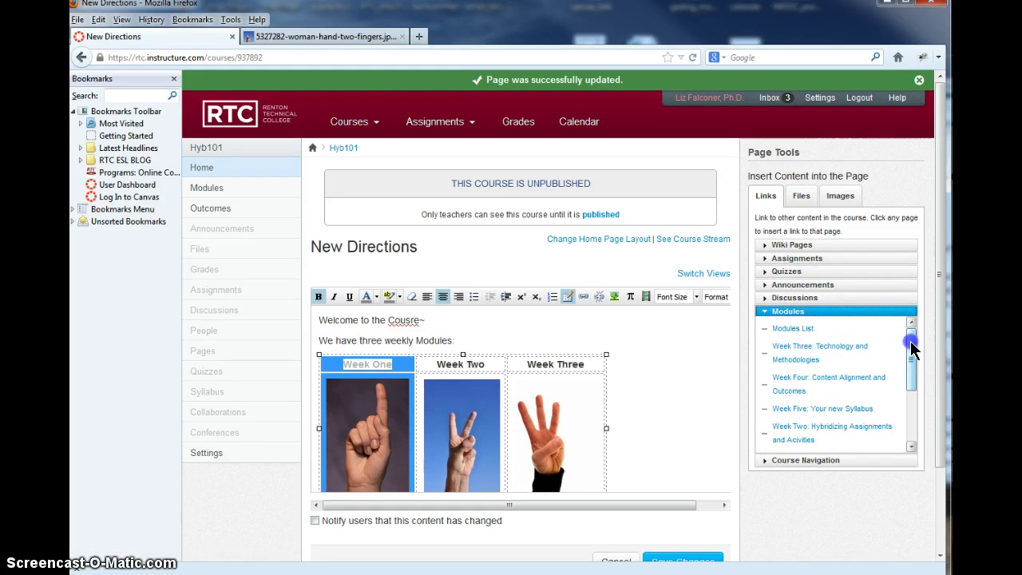
{"action": "left_click_drag", "start_coordinate": [911, 343], "coordinate": [911, 372]}
{"action": "left_click", "coordinate": [860, 411]}
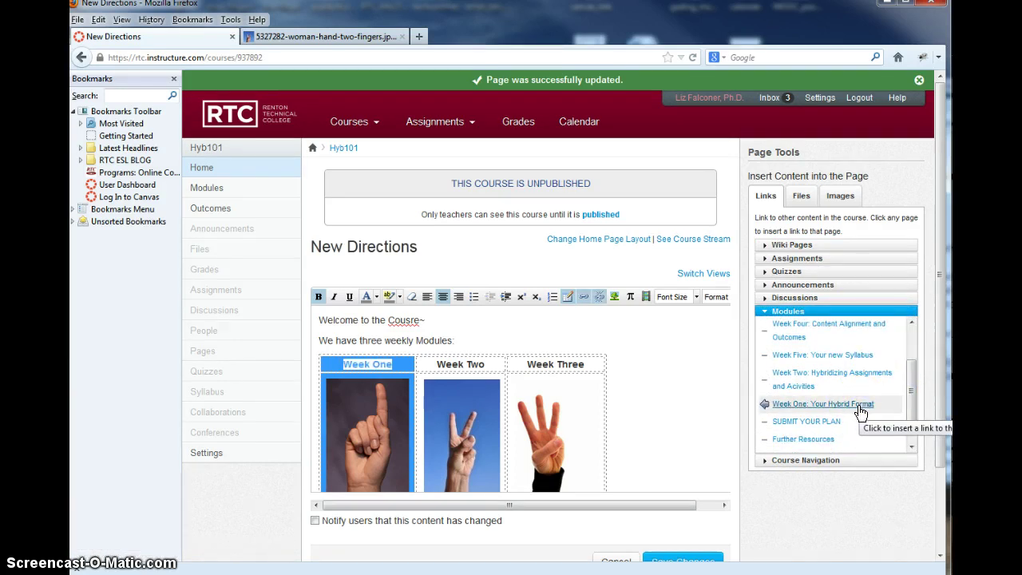
{"action": "left_click_drag", "start_coordinate": [445, 364], "coordinate": [473, 455]}
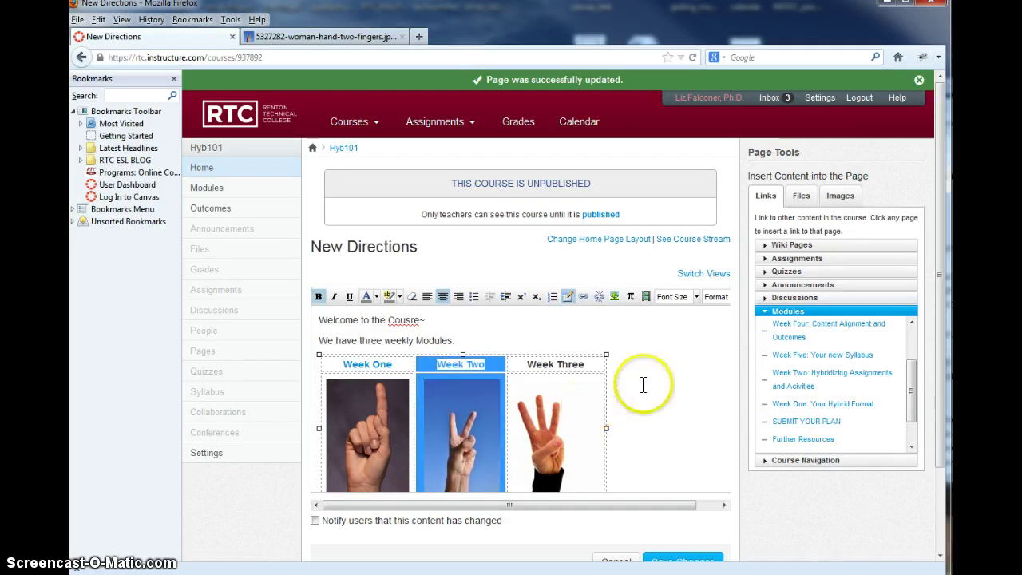
- Link the Week Two heading to its module, then select the Week Three heading and picture cells
{"action": "left_click_drag", "start_coordinate": [916, 405], "coordinate": [910, 344]}
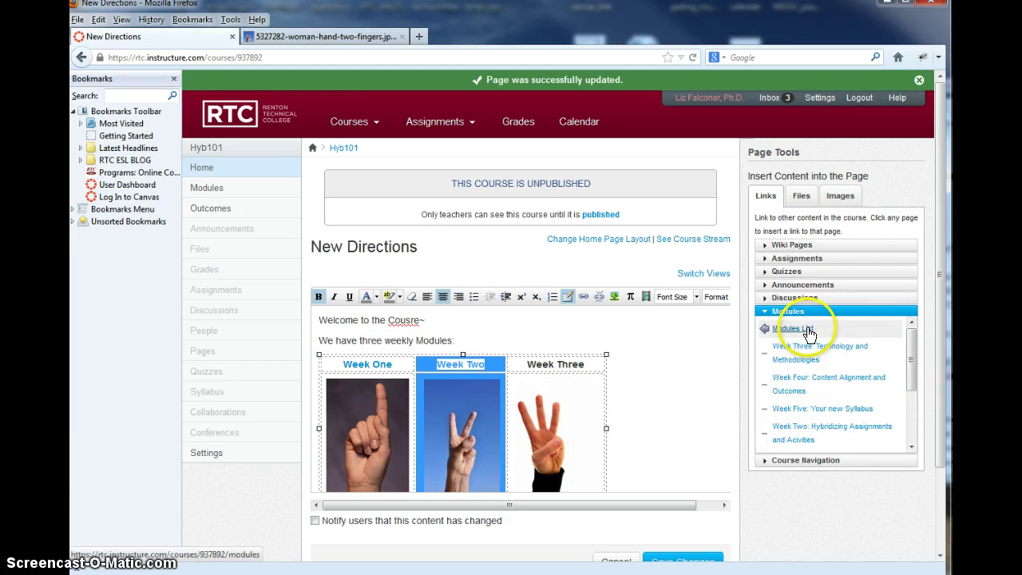
{"action": "scroll", "coordinate": [913, 345], "scroll_direction": "down", "scroll_amount": 1}
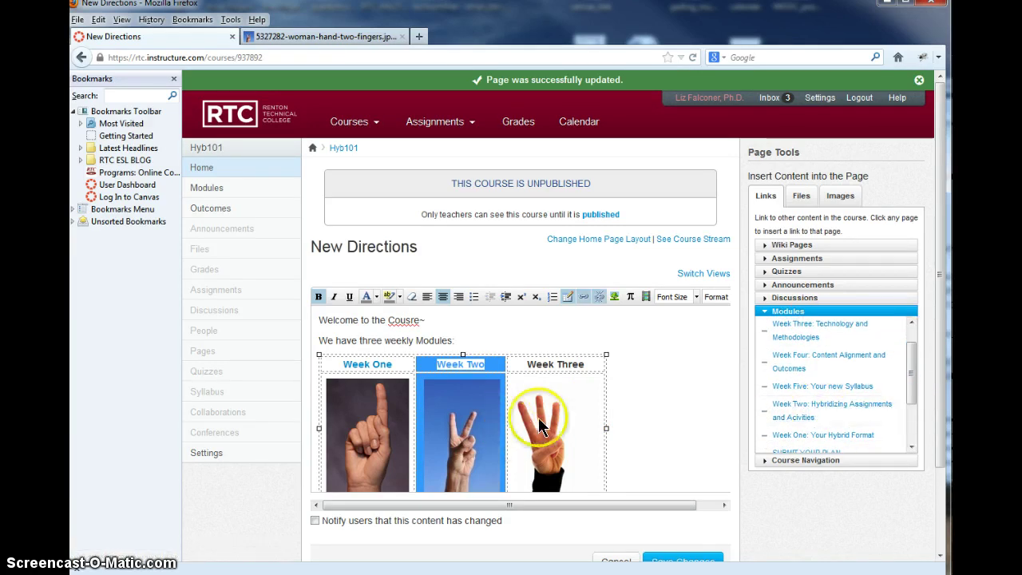
{"action": "left_click", "coordinate": [539, 421]}
{"action": "left_click_drag", "start_coordinate": [520, 360], "coordinate": [554, 446]}
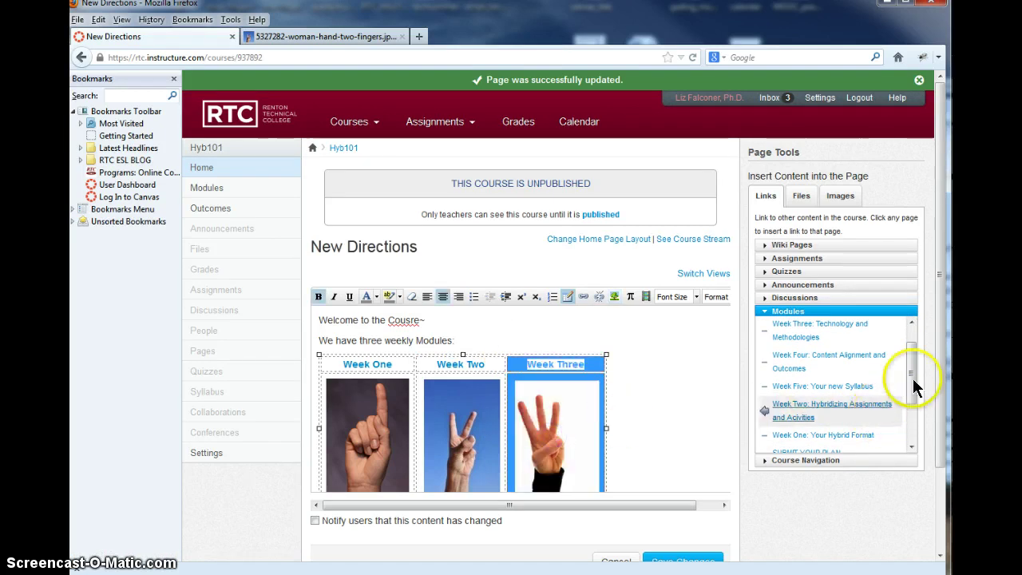
{"action": "left_click_drag", "start_coordinate": [914, 380], "coordinate": [319, 511]}
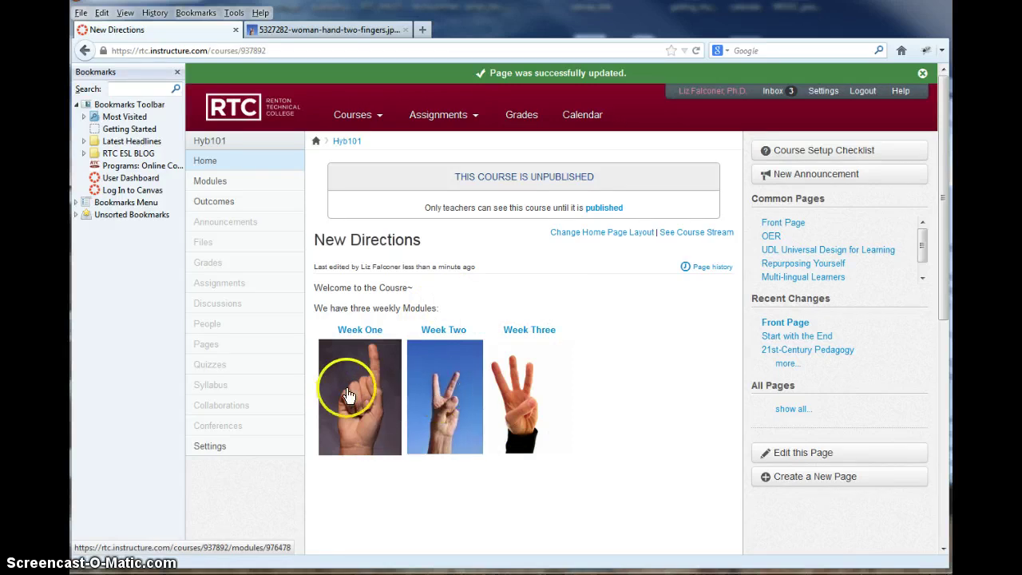
- Test that the Week One picture on the saved page opens its module
{"action": "left_click", "coordinate": [352, 394]}
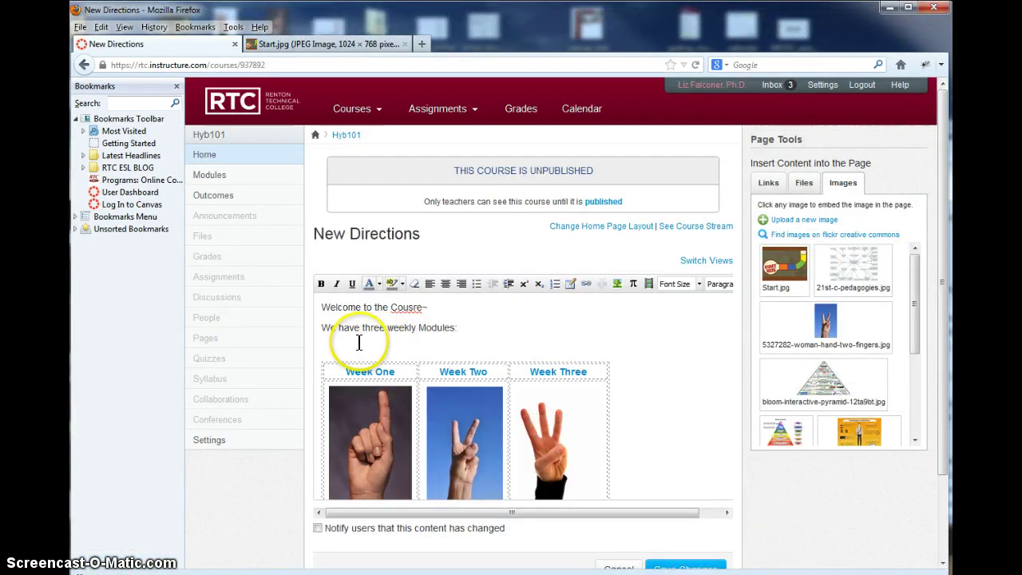
- Insert Start.jpg above the week table and shrink it to about 204x154
{"action": "left_click", "coordinate": [344, 343]}
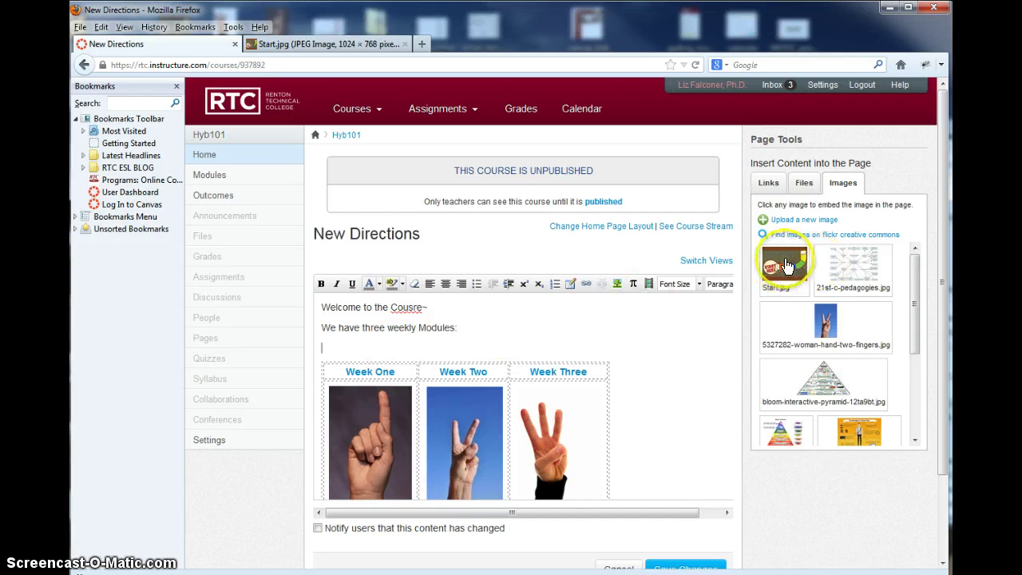
{"action": "left_click", "coordinate": [780, 268]}
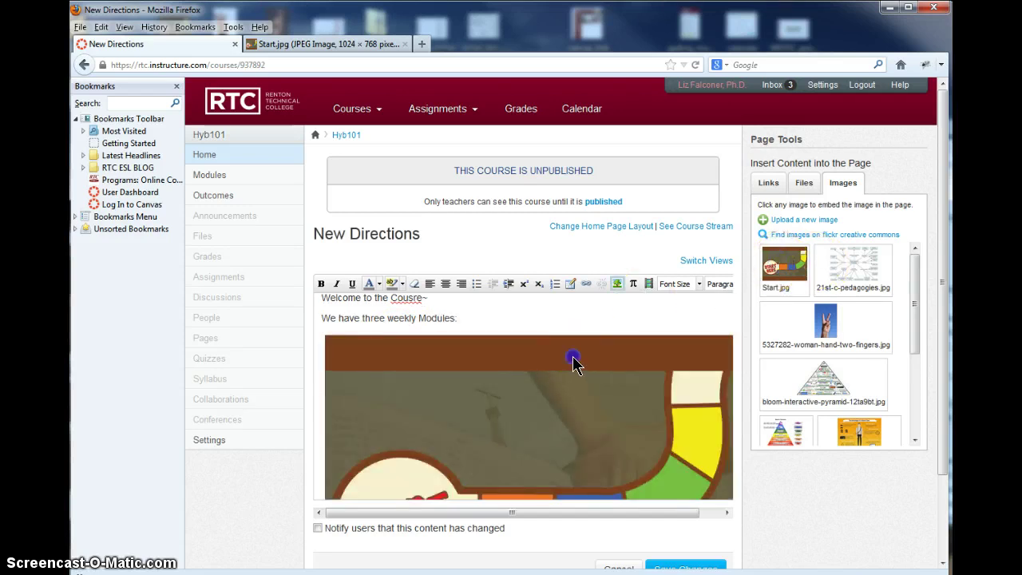
{"action": "left_click", "coordinate": [573, 363]}
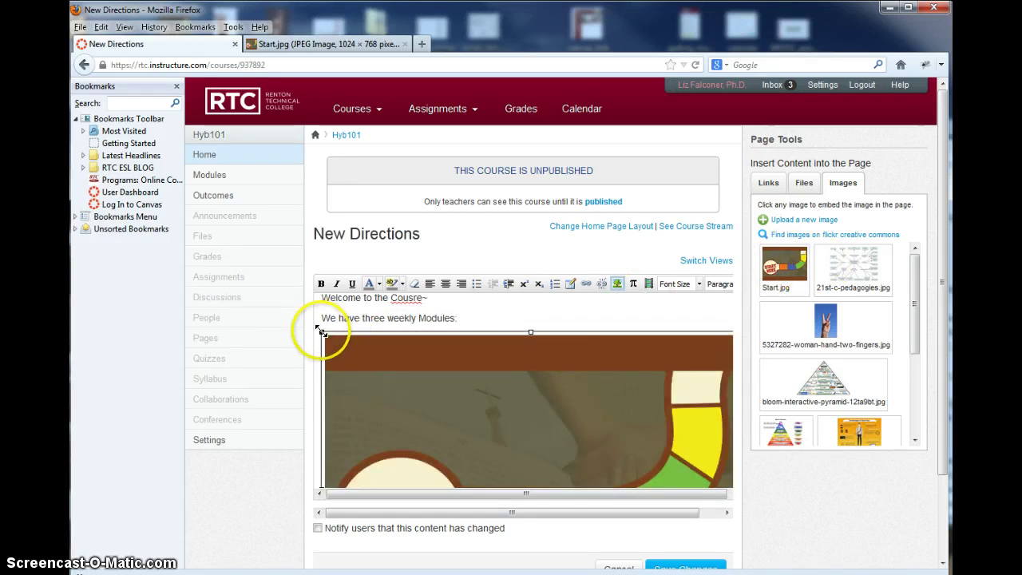
{"action": "left_click_drag", "start_coordinate": [320, 330], "coordinate": [520, 466]}
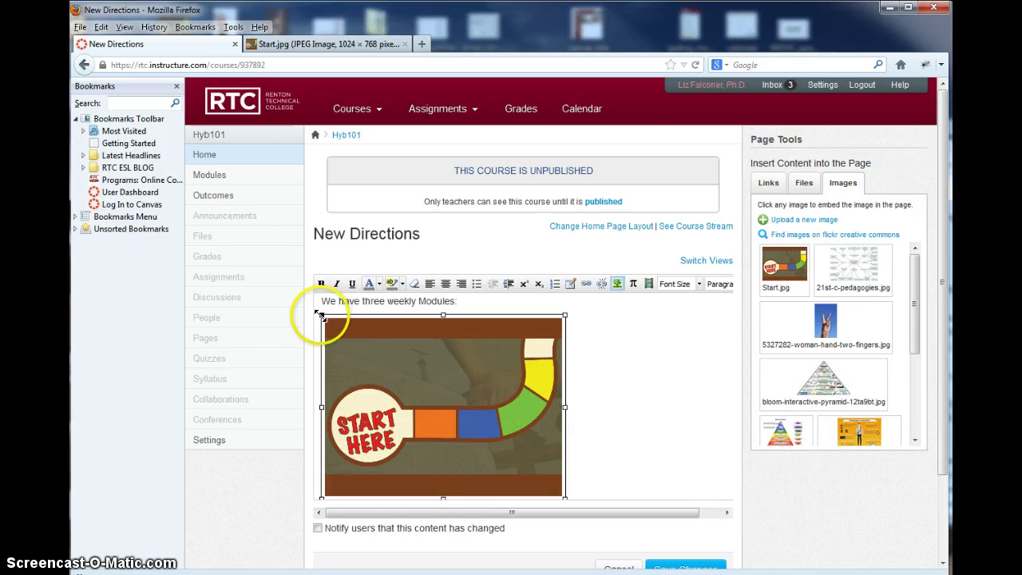
{"action": "left_click_drag", "start_coordinate": [322, 314], "coordinate": [435, 380]}
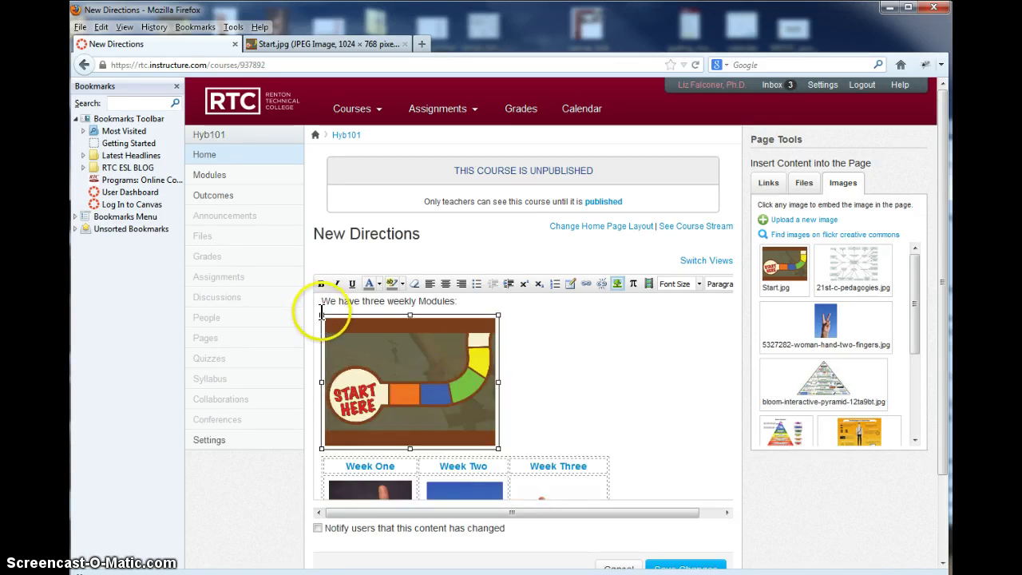
{"action": "left_click_drag", "start_coordinate": [321, 313], "coordinate": [359, 353]}
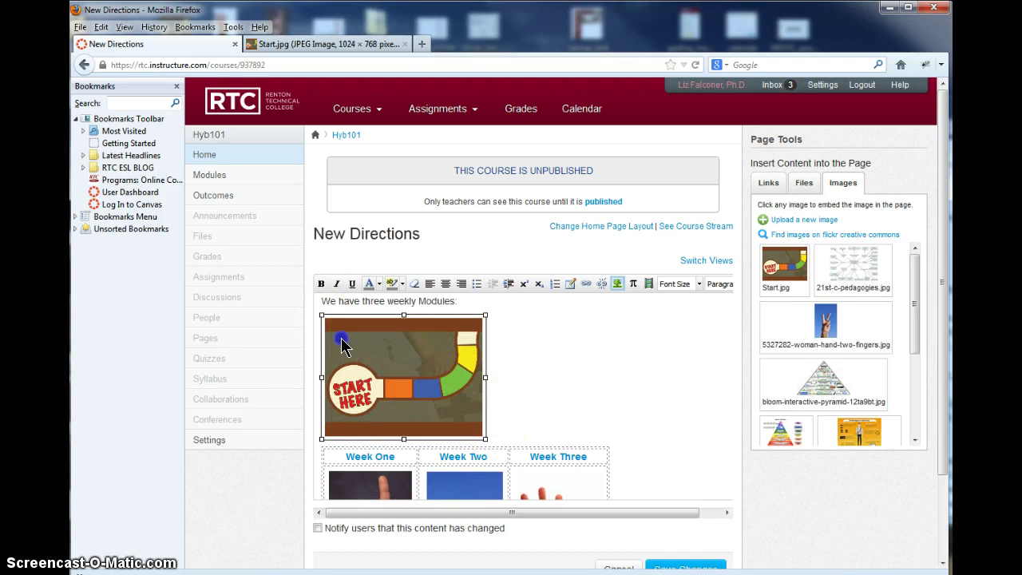
{"action": "left_click_drag", "start_coordinate": [471, 301], "coordinate": [491, 368]}
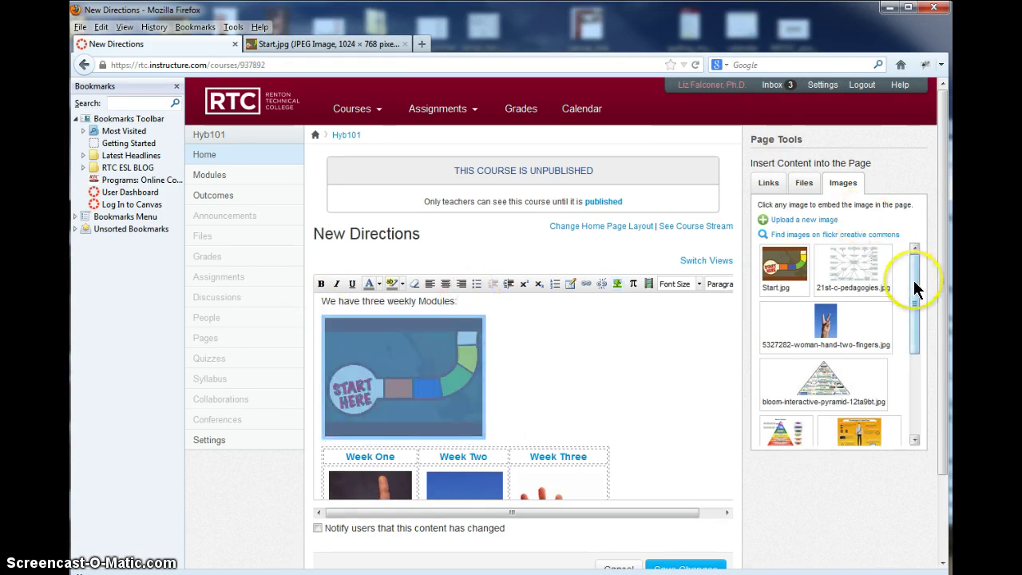
- Link the selected Start Here picture to the Modules Link under Page Tools > Links > Modules
{"action": "left_click_drag", "start_coordinate": [917, 272], "coordinate": [934, 407]}
{"action": "scroll", "coordinate": [934, 408], "scroll_direction": "up", "scroll_amount": 2}
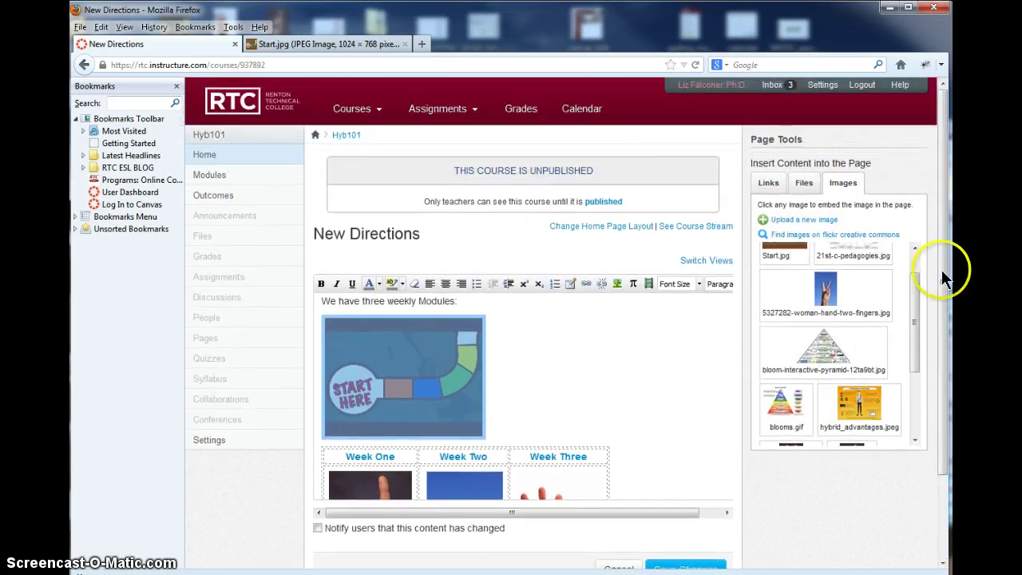
{"action": "left_click", "coordinate": [769, 182]}
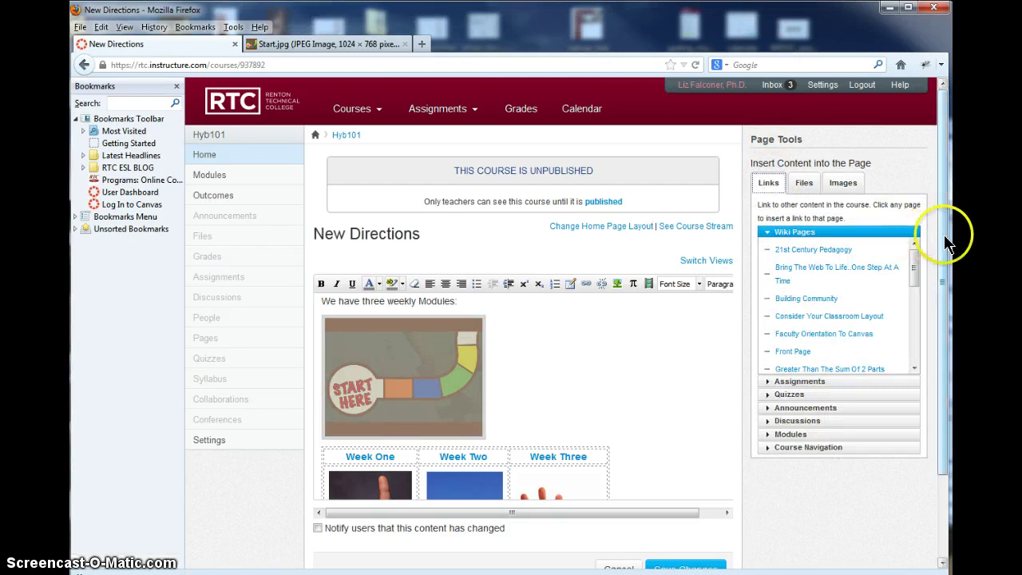
{"action": "left_click", "coordinate": [804, 433]}
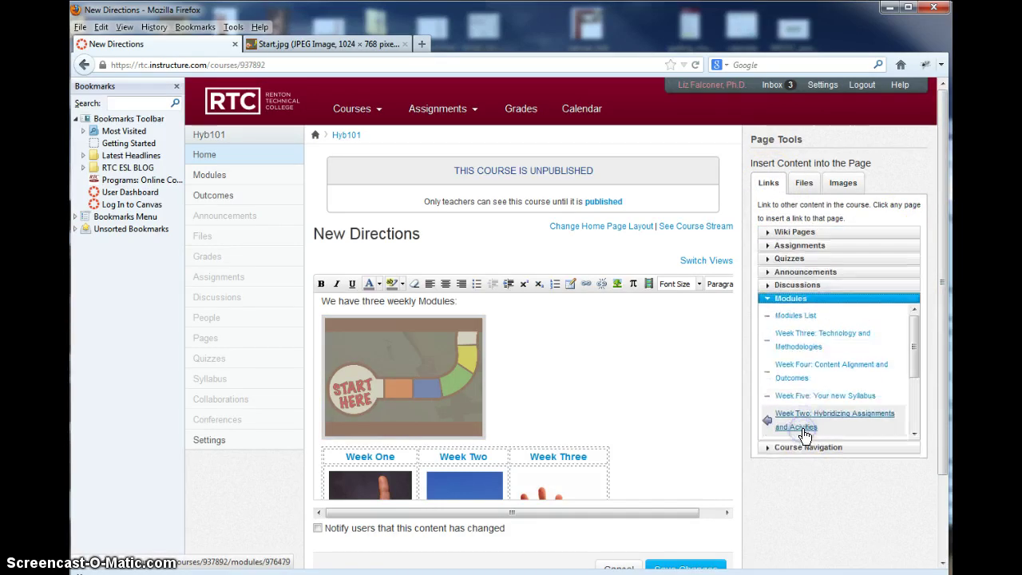
{"action": "left_click", "coordinate": [811, 317]}
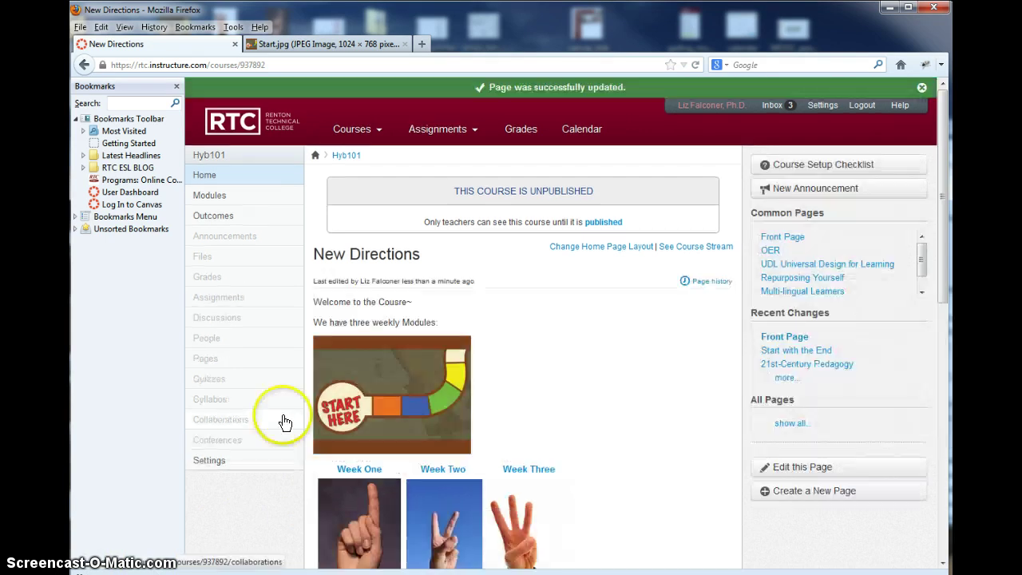
- Follow the Start Here picture's link on the saved page to reach Course Modules
{"action": "left_click", "coordinate": [396, 377]}
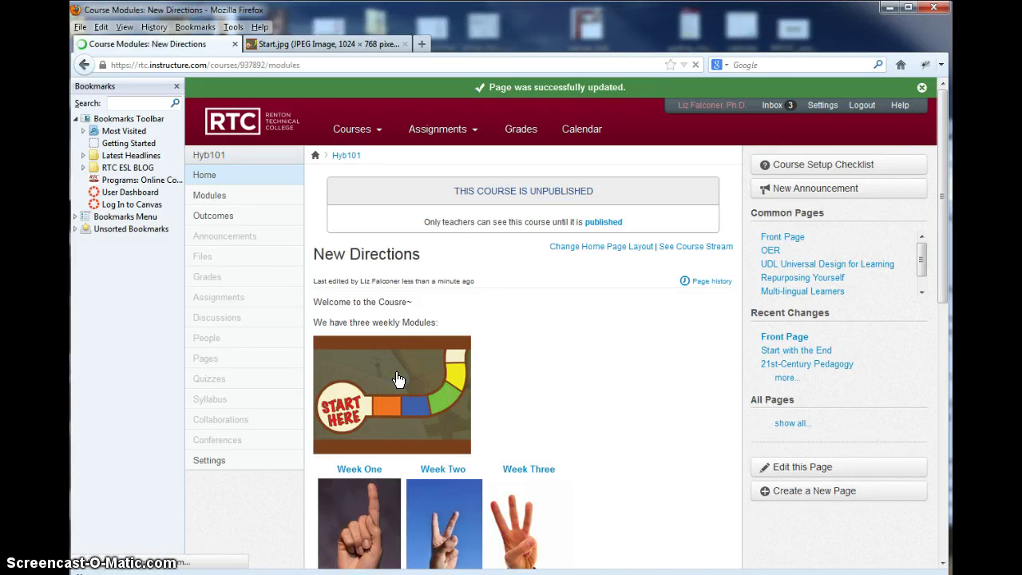